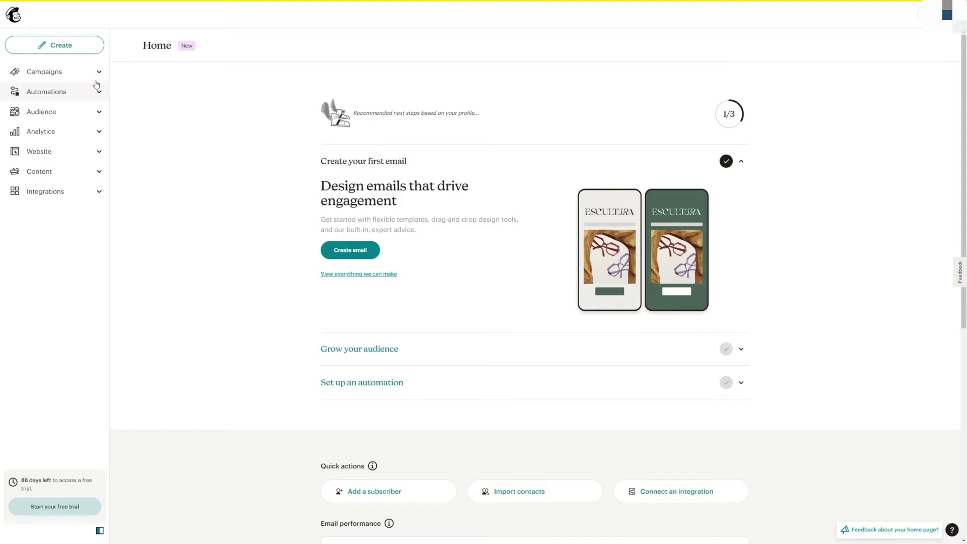
Go to the All campaigns page from the Campaigns menu in the left navigation
{"action": "left_click", "coordinate": [75, 76]}
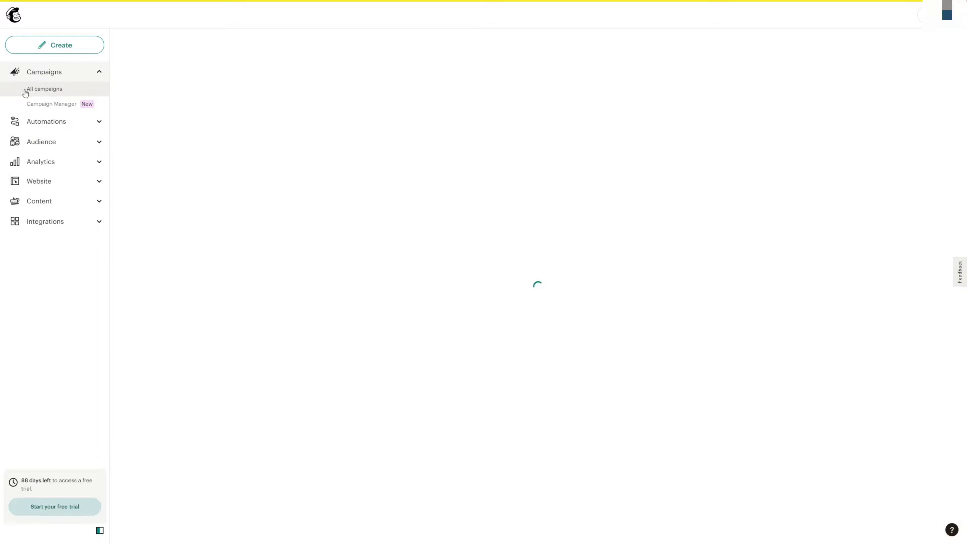
{"action": "left_click", "coordinate": [31, 91]}
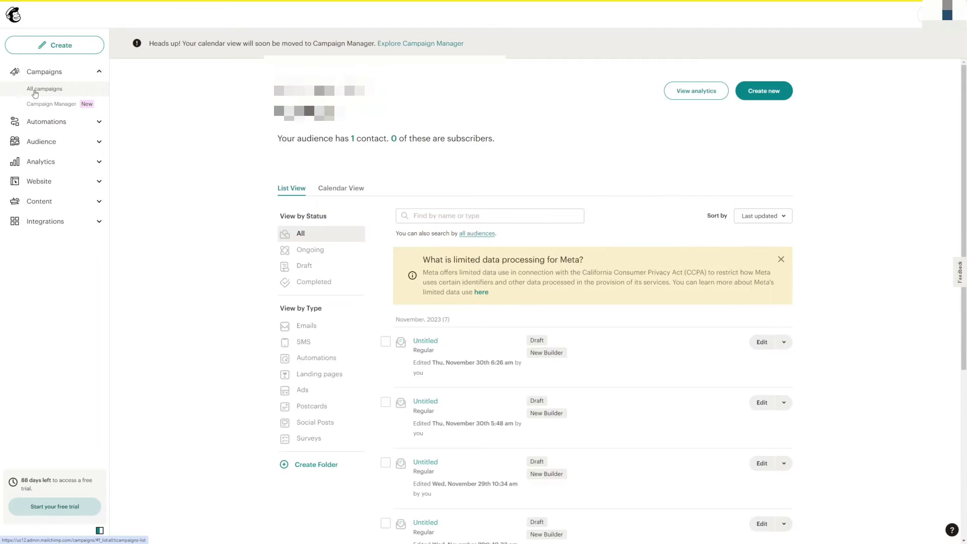
{"action": "scroll", "coordinate": [469, 212], "scroll_direction": "down", "scroll_amount": 5}
{"action": "scroll", "coordinate": [530, 227], "scroll_direction": "down", "scroll_amount": 3}
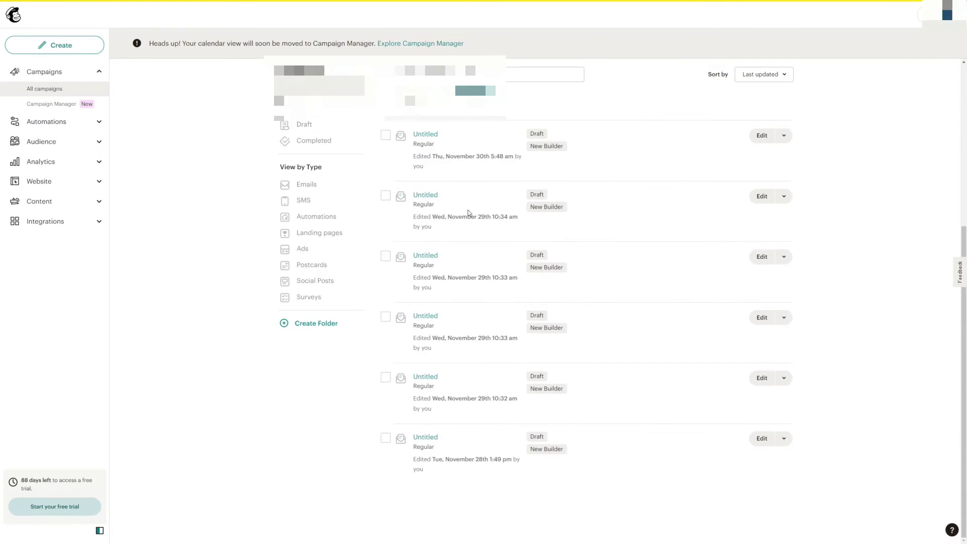
{"action": "scroll", "coordinate": [605, 321], "scroll_direction": "up", "scroll_amount": 2}
{"action": "scroll", "coordinate": [552, 303], "scroll_direction": "up", "scroll_amount": 3}
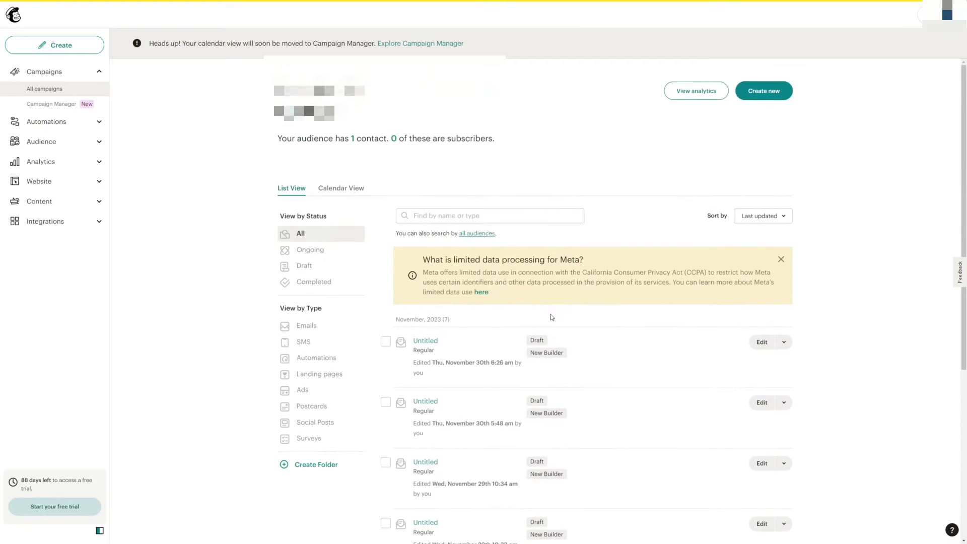
{"action": "scroll", "coordinate": [484, 250], "scroll_direction": "up", "scroll_amount": 4}
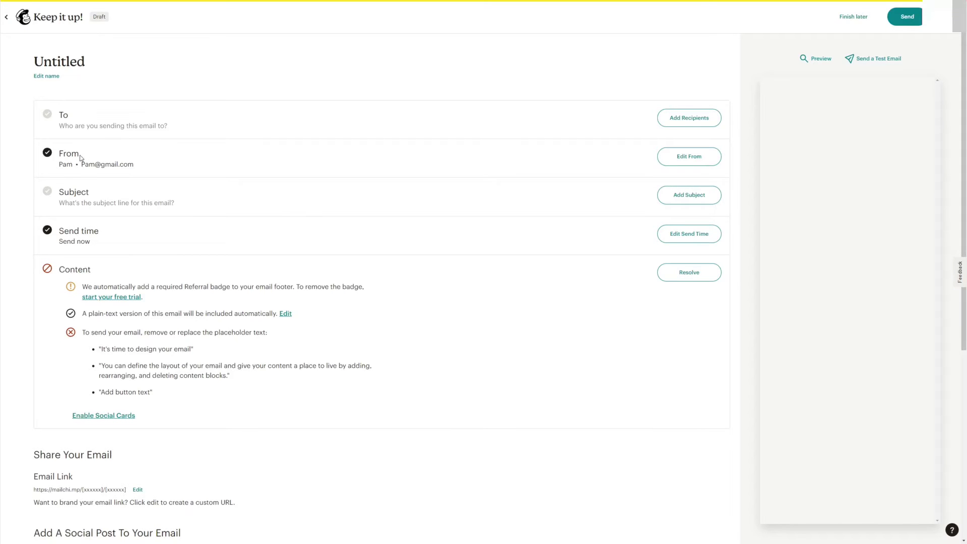
{"action": "scroll", "coordinate": [125, 182], "scroll_direction": "down", "scroll_amount": 3}
{"action": "scroll", "coordinate": [135, 211], "scroll_direction": "down", "scroll_amount": 3}
{"action": "scroll", "coordinate": [136, 212], "scroll_direction": "down", "scroll_amount": 1}
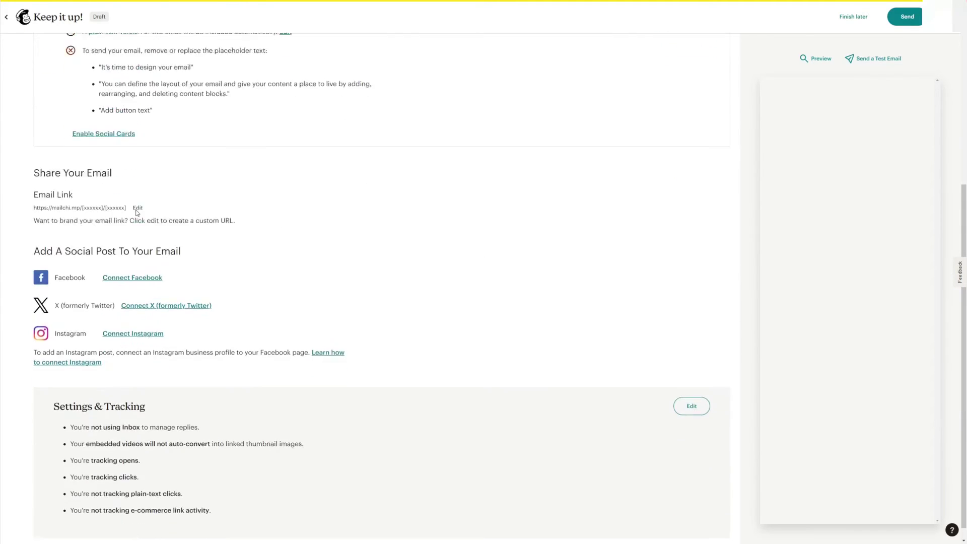
{"action": "scroll", "coordinate": [137, 212], "scroll_direction": "up", "scroll_amount": 4}
{"action": "scroll", "coordinate": [121, 212], "scroll_direction": "up", "scroll_amount": 2}
{"action": "scroll", "coordinate": [106, 209], "scroll_direction": "up", "scroll_amount": 2}
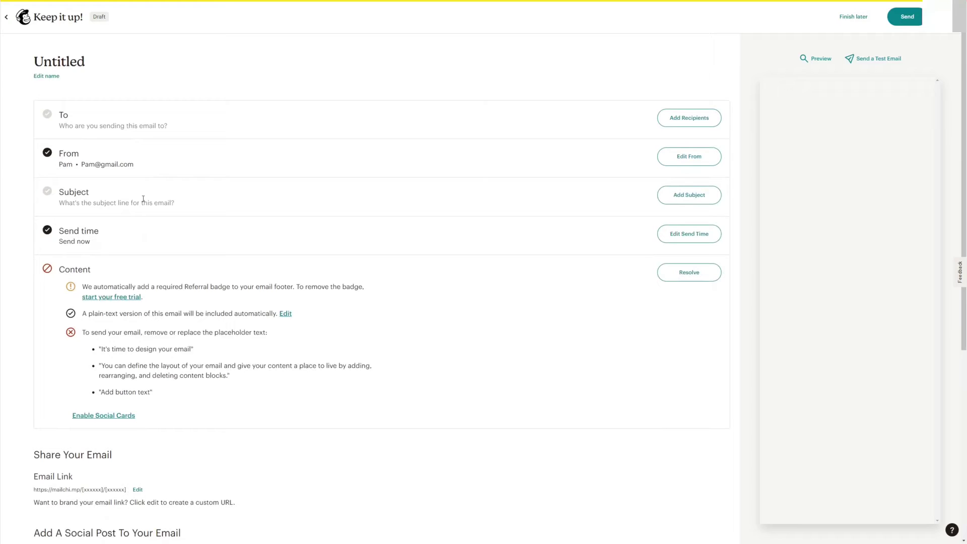
Highlight the draft's From heading and sender email address, then clear the highlight
{"action": "left_click_drag", "start_coordinate": [58, 156], "coordinate": [90, 157]}
{"action": "left_click_drag", "start_coordinate": [81, 164], "coordinate": [124, 165]}
{"action": "left_click", "coordinate": [134, 167]}
{"action": "left_click", "coordinate": [689, 157]}
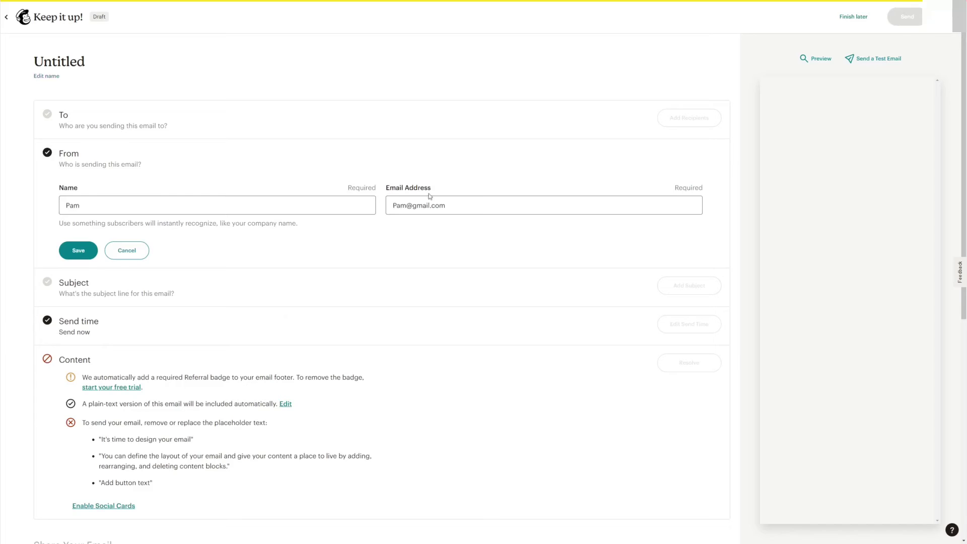
{"action": "left_click_drag", "start_coordinate": [60, 163], "coordinate": [143, 164]}
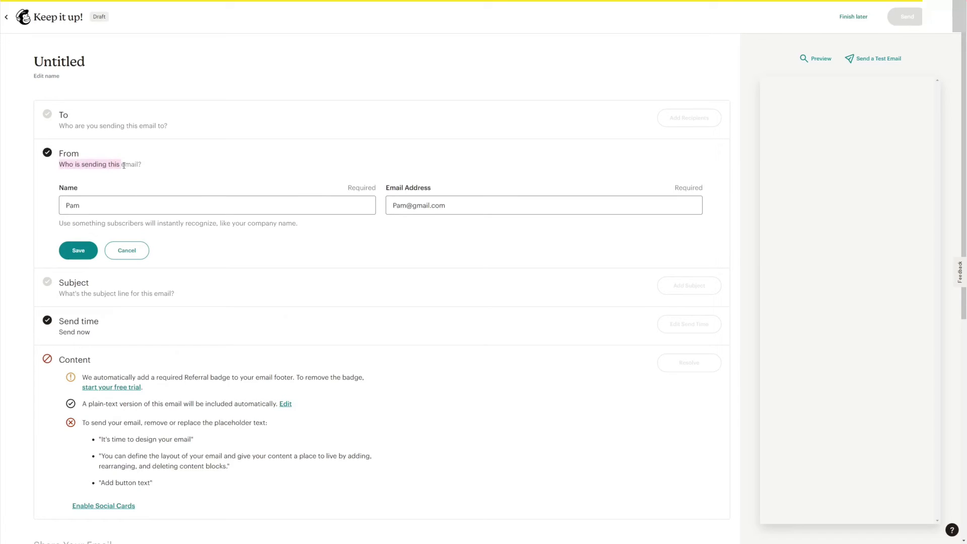
{"action": "left_click", "coordinate": [69, 188]}
{"action": "left_click", "coordinate": [82, 205]}
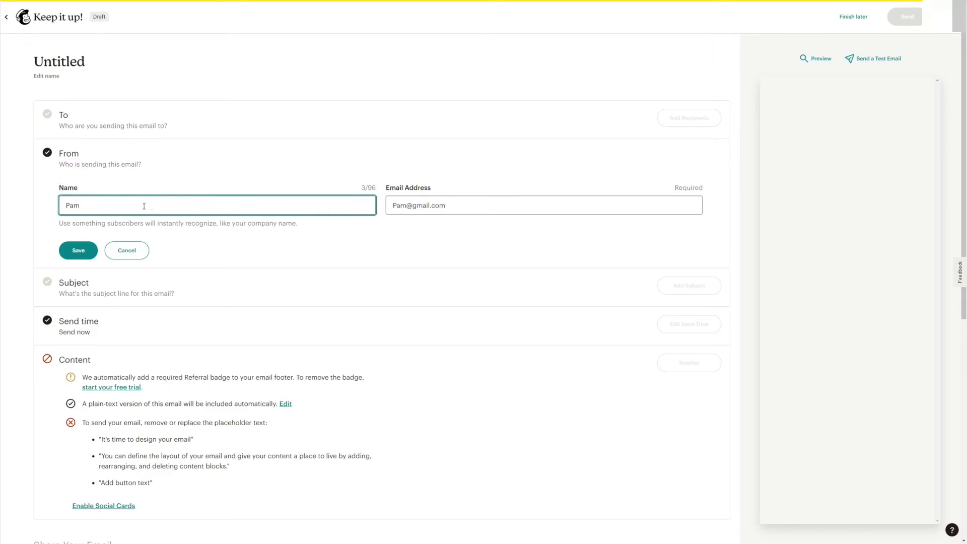
{"action": "double_click", "coordinate": [401, 206]}
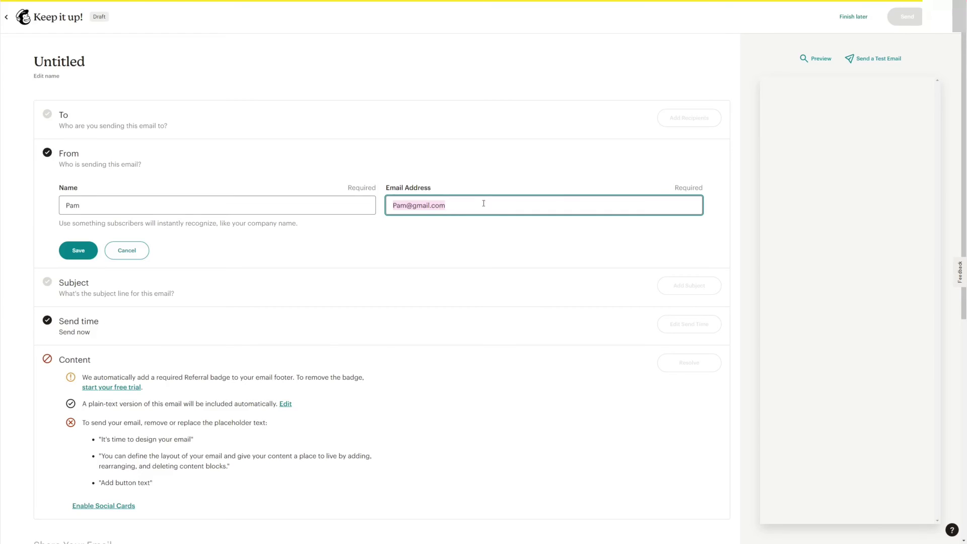
{"action": "left_click", "coordinate": [468, 219]}
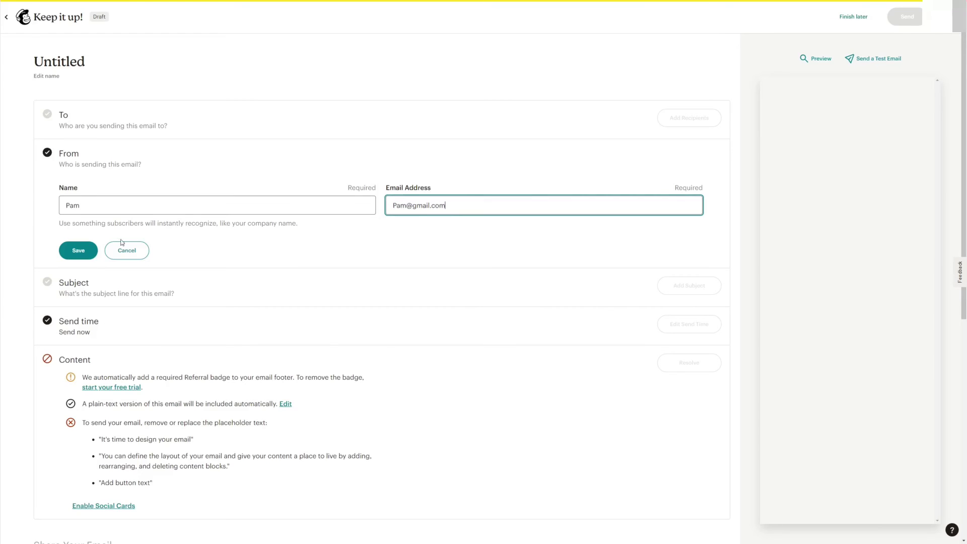
Save the From section and highlight the saved sender email in the summary
{"action": "left_click", "coordinate": [79, 249]}
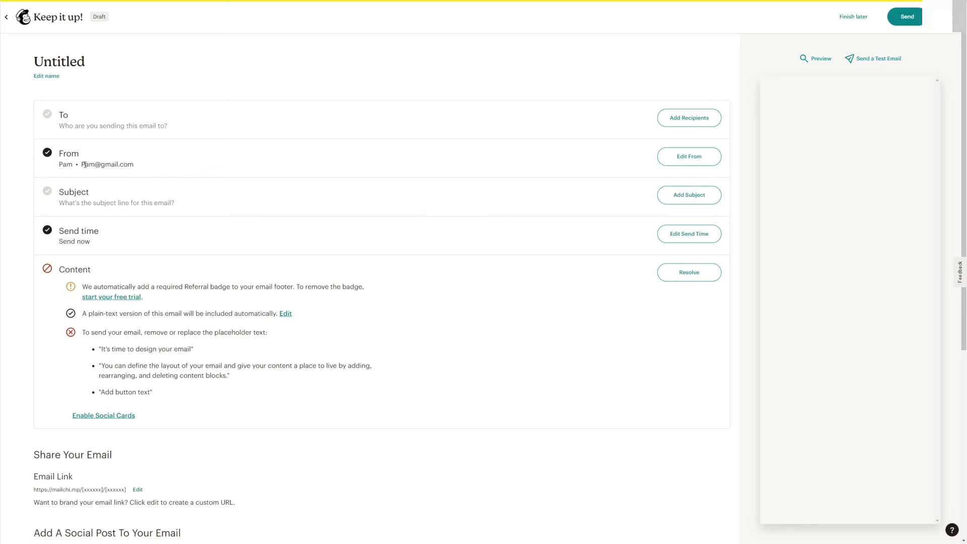
{"action": "left_click_drag", "start_coordinate": [81, 165], "coordinate": [136, 165]}
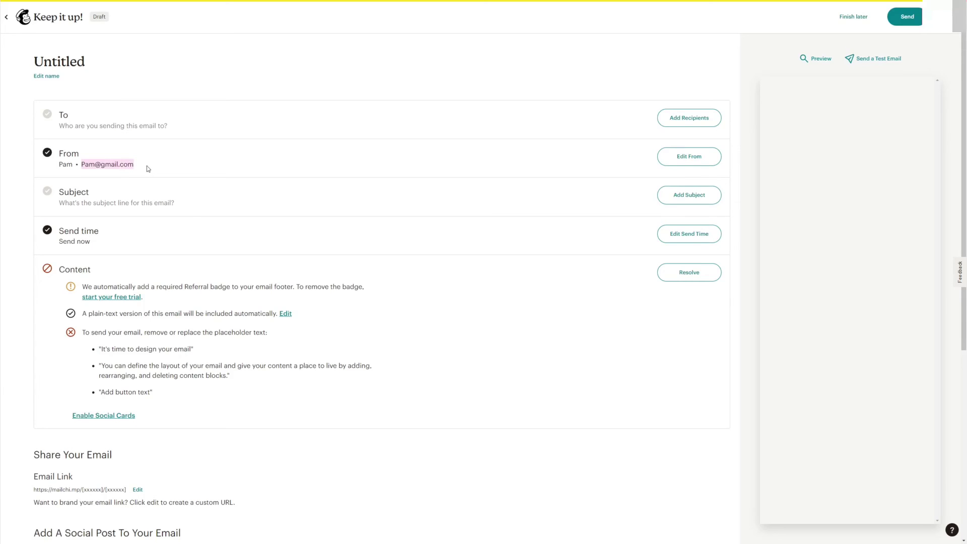
{"action": "left_click", "coordinate": [147, 168]}
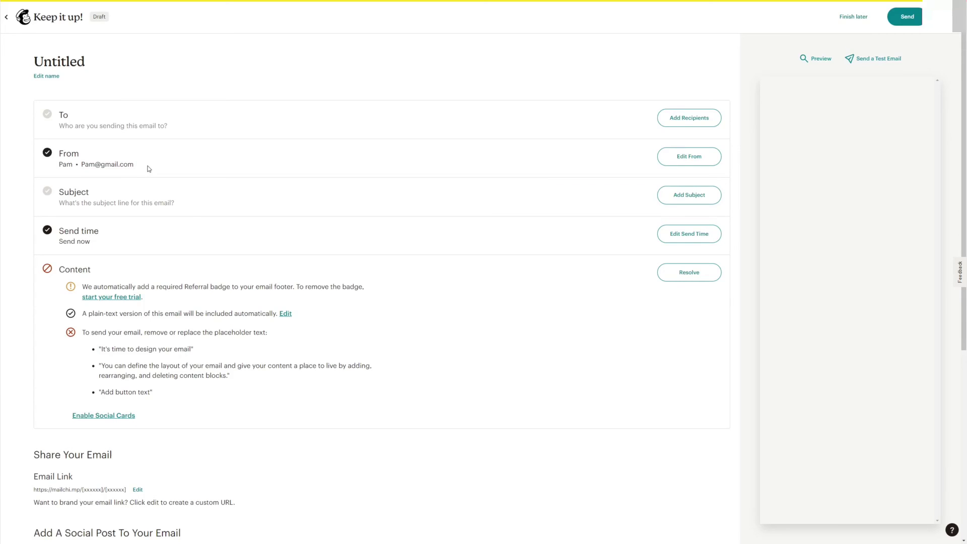